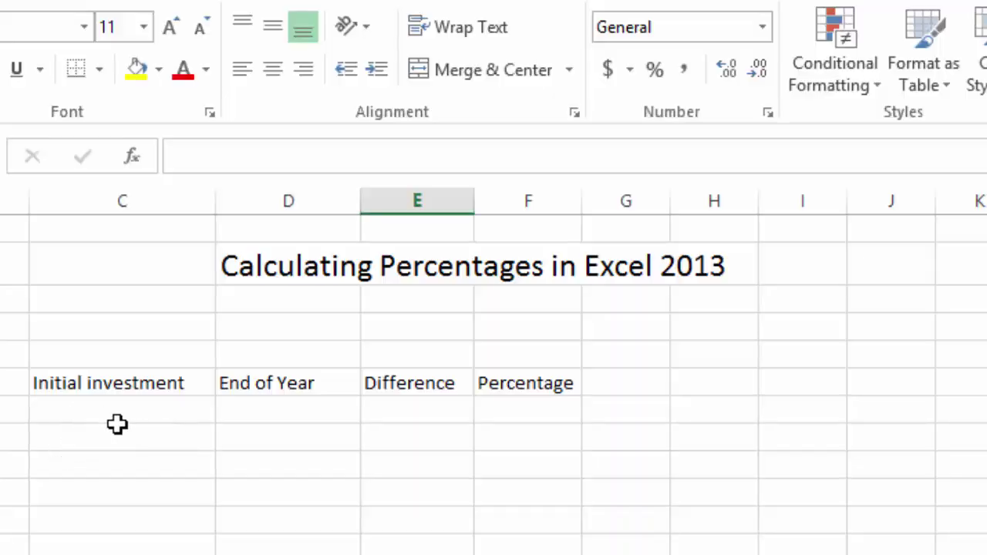
Enter 1000 as the initial investment in C8 and 1200 as the end-of-year value in D8
{"action": "left_click", "coordinate": [104, 441]}
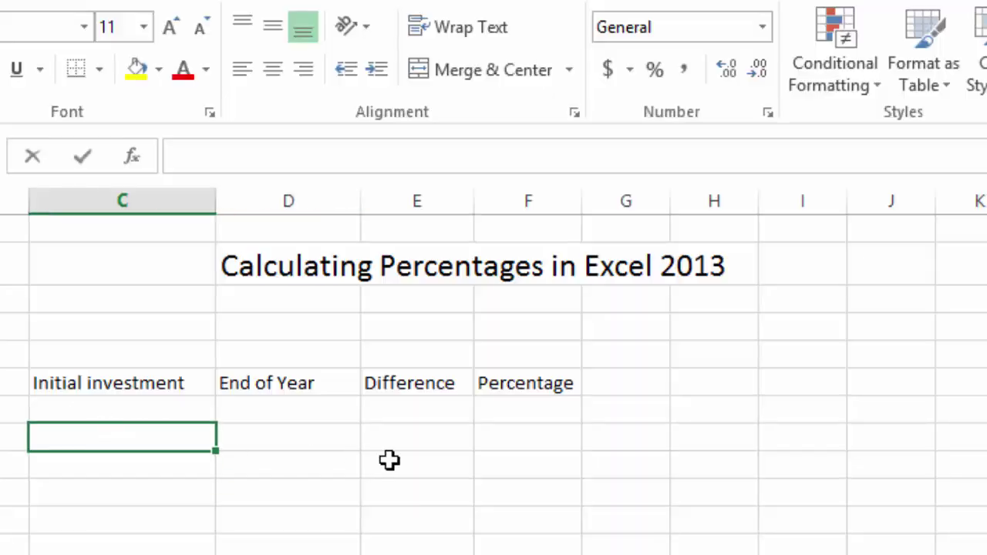
{"action": "type", "text": "1000"}
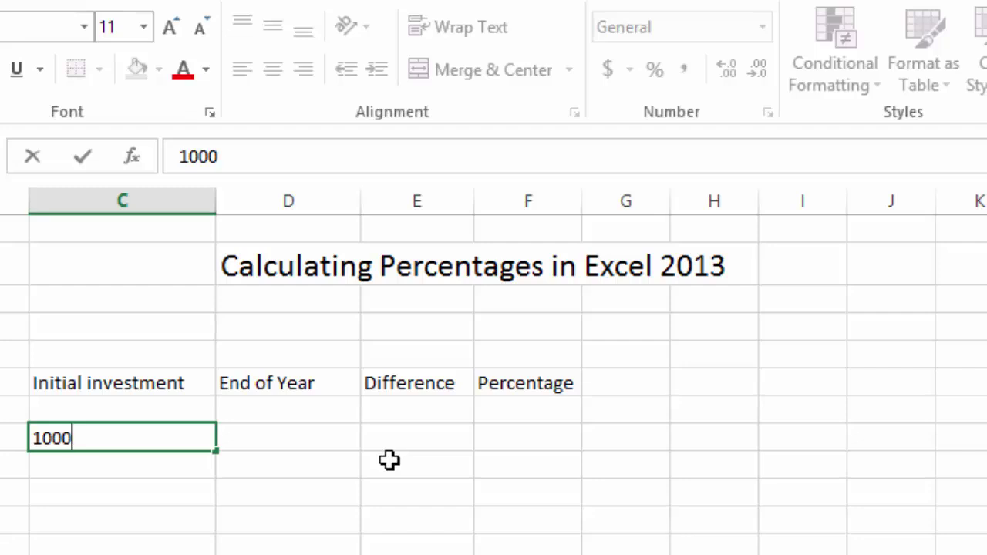
{"action": "key", "text": "Tab"}
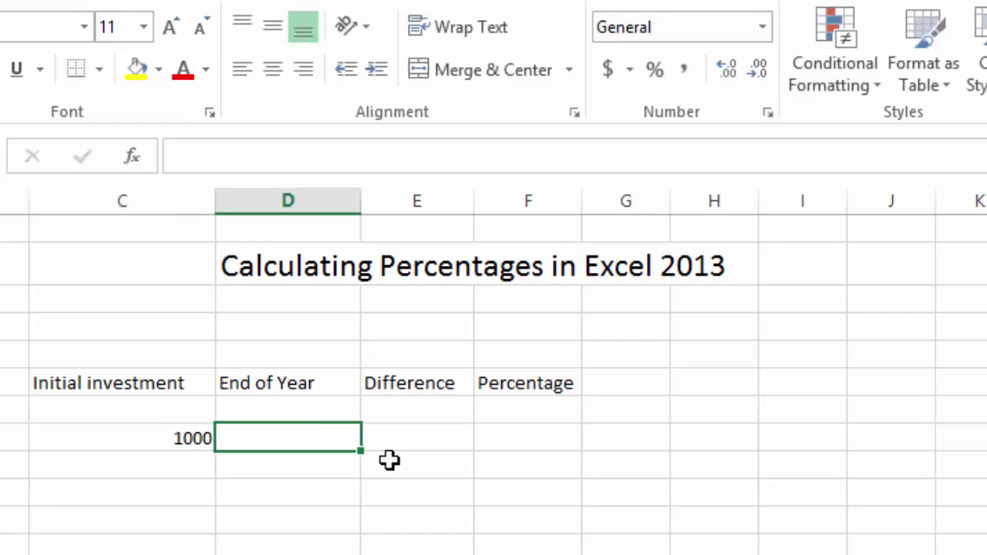
{"action": "type", "text": "12"}
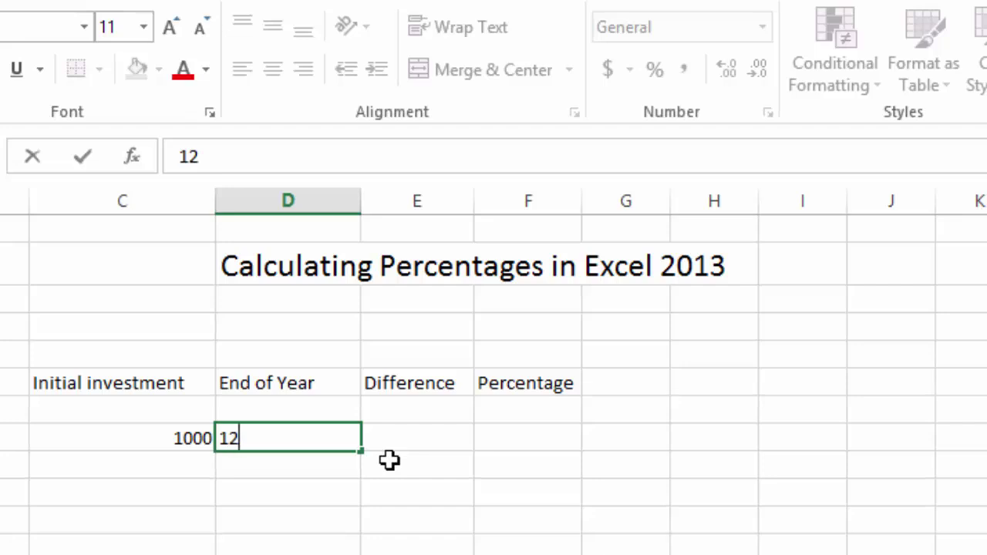
{"action": "type", "text": "00"}
{"action": "key", "text": "Return"}
{"action": "key", "text": "Up"}
{"action": "key", "text": "Right"}
{"action": "key", "text": "Right"}
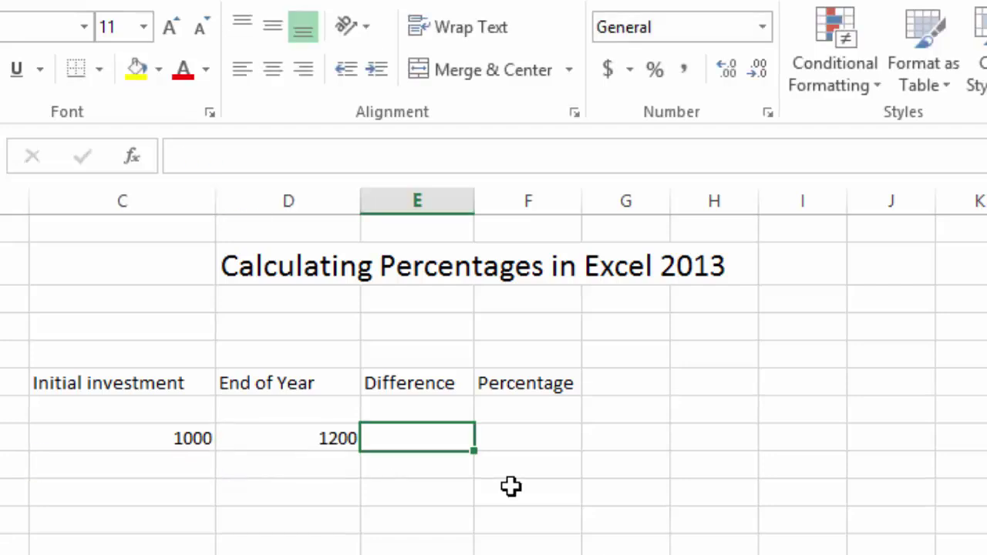
Enter =D8-C8 in E8 so the Difference shows 200
{"action": "type", "text": "="}
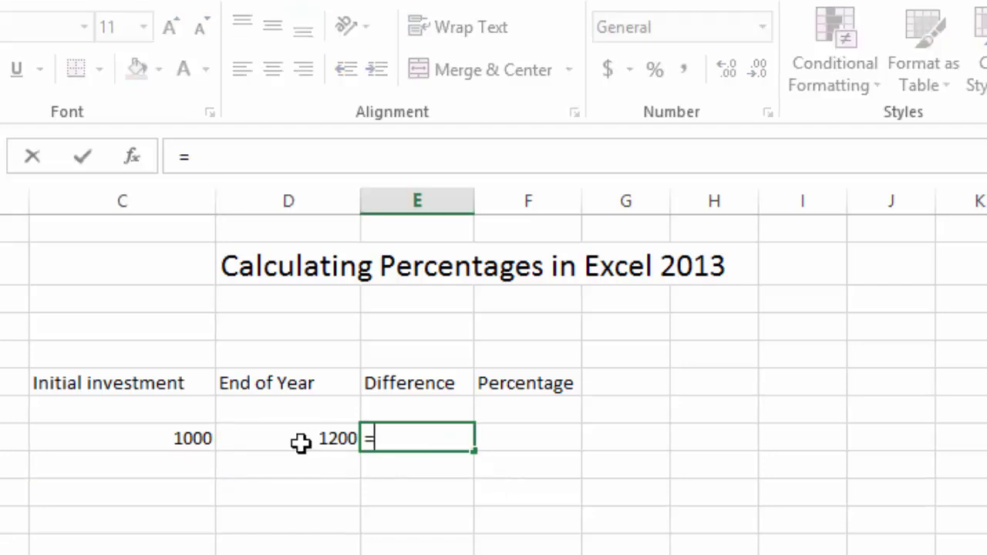
{"action": "left_click", "coordinate": [299, 441]}
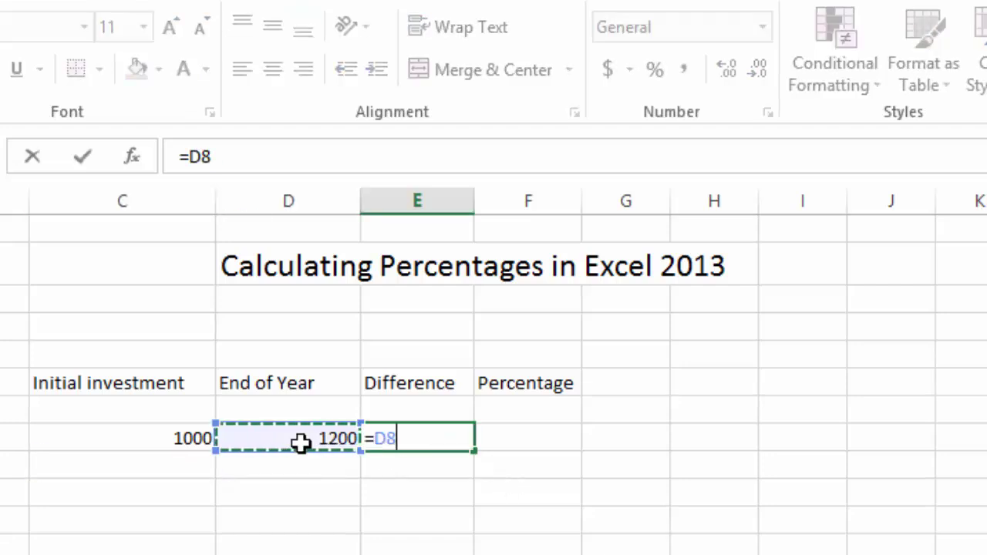
{"action": "left_click", "coordinate": [184, 440]}
{"action": "left_click", "coordinate": [300, 442]}
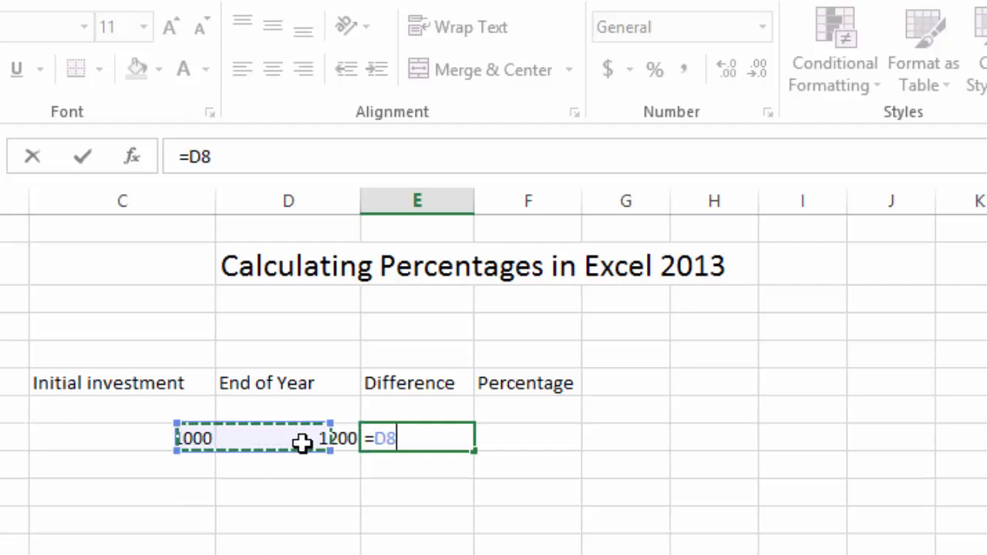
{"action": "type", "text": "-"}
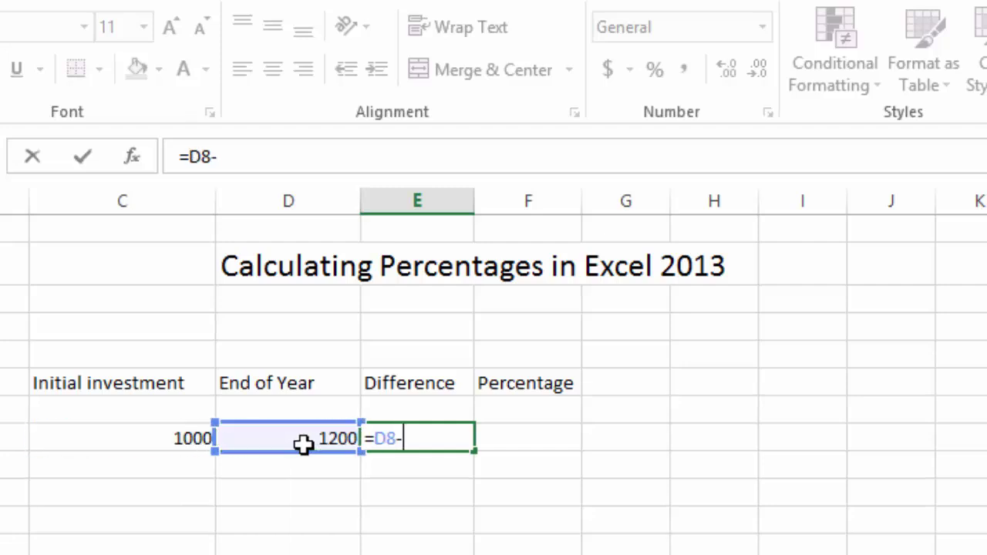
{"action": "left_click", "coordinate": [170, 439]}
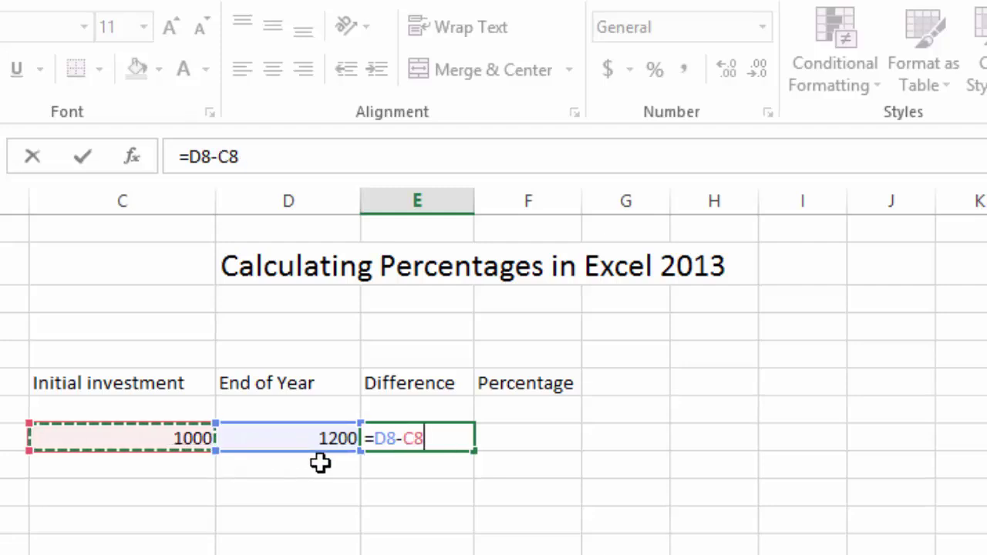
{"action": "key", "text": "Return"}
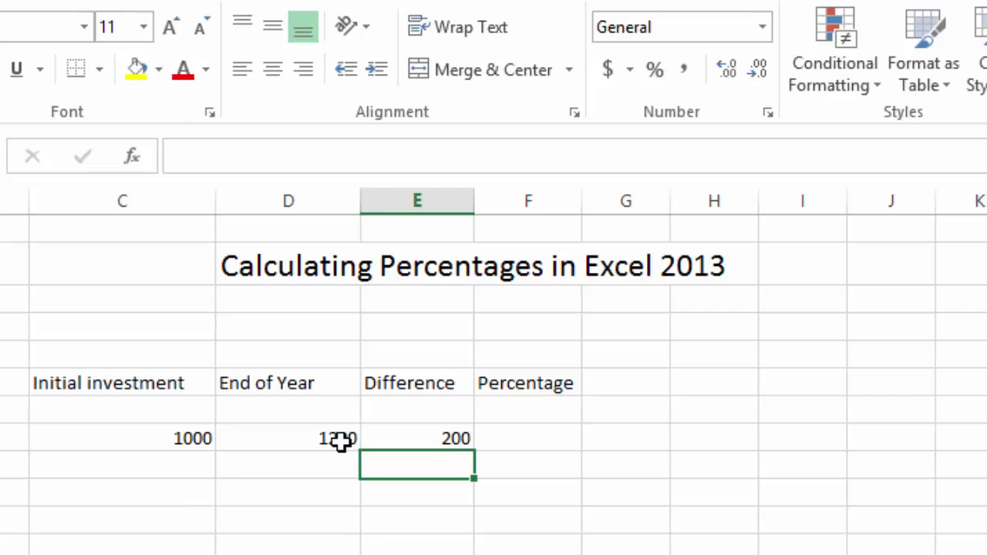
{"action": "left_click", "coordinate": [418, 436]}
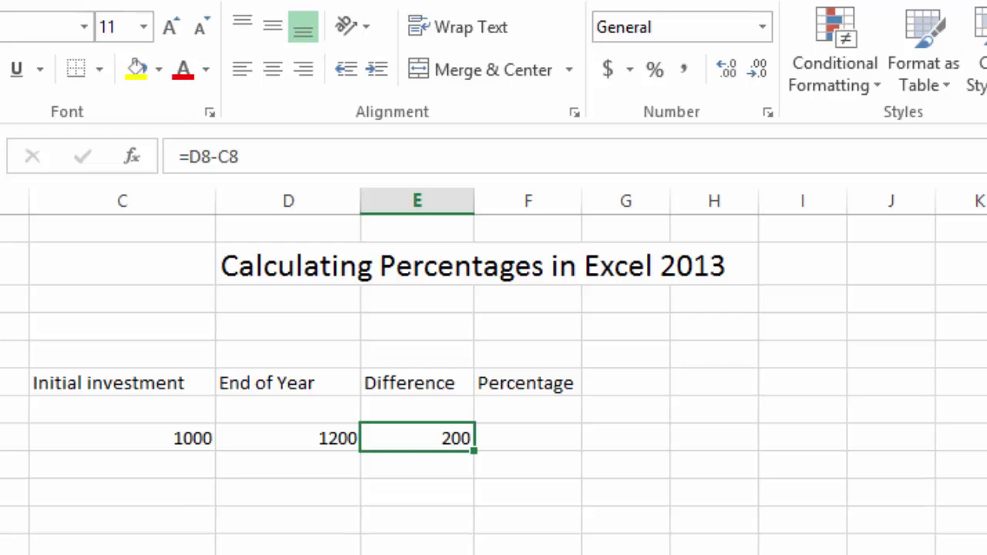
{"action": "left_click", "coordinate": [531, 447]}
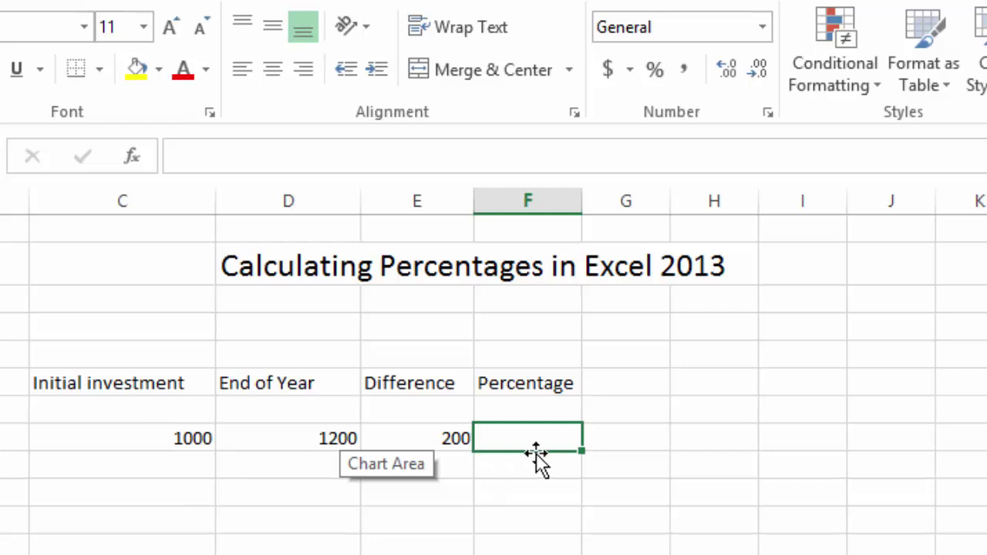
Cancel the started entry in F8 and narrow the Difference column to width 2.29
{"action": "type", "text": "="}
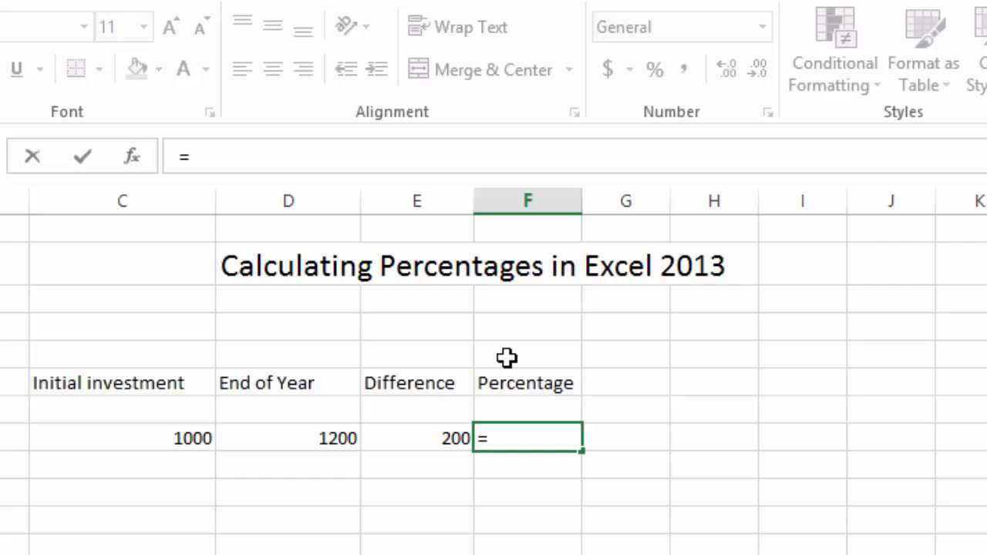
{"action": "key", "text": "Escape"}
{"action": "left_click_drag", "start_coordinate": [473, 201], "coordinate": [367, 212]}
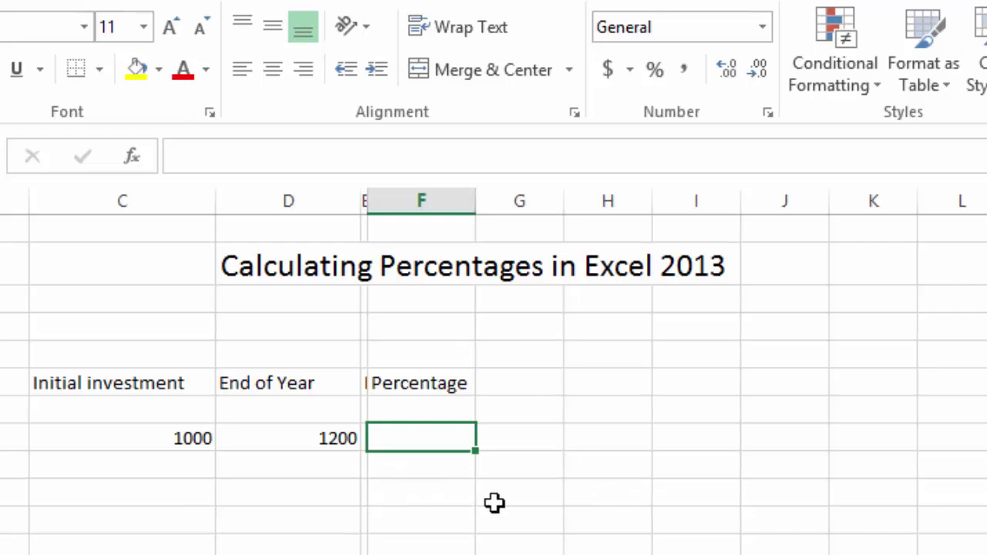
Enter =(D8-C8)/C8 in F8 so the percentage change shows 0.2
{"action": "type", "text": "=("}
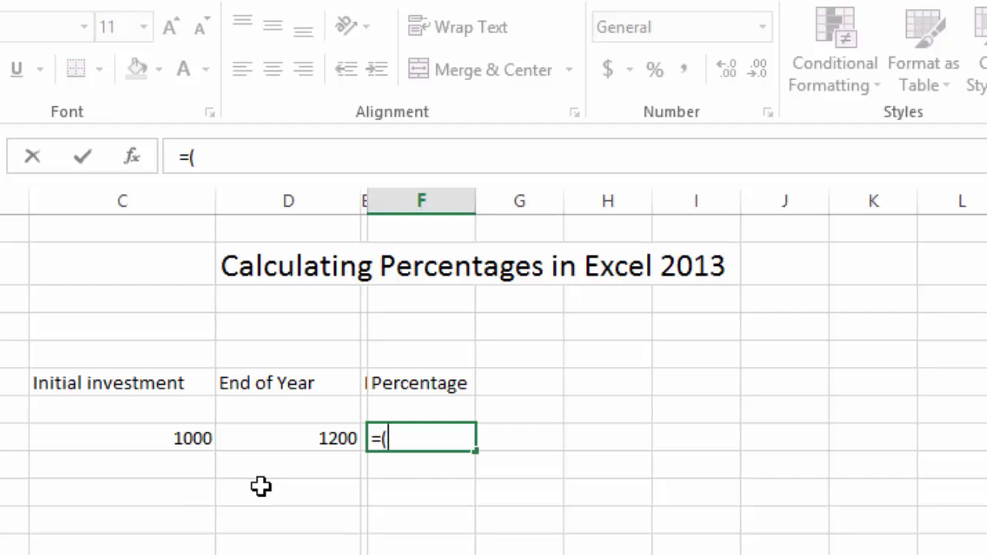
{"action": "left_click", "coordinate": [297, 445]}
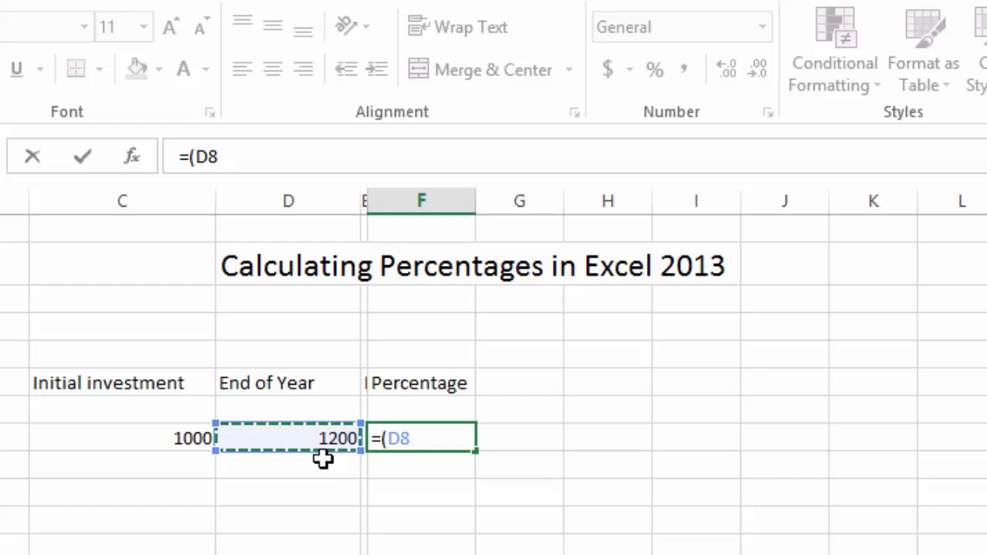
{"action": "type", "text": "-"}
{"action": "left_click", "coordinate": [197, 438]}
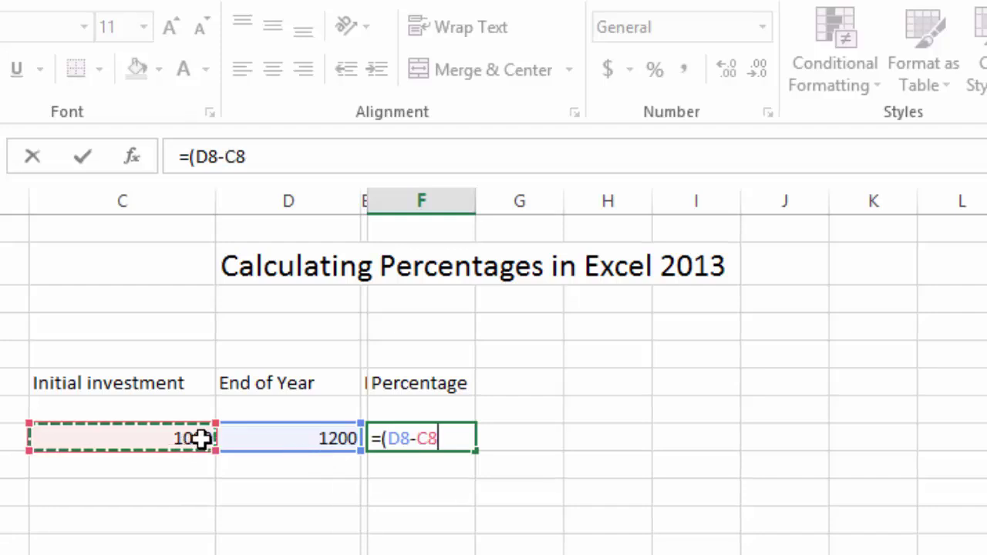
{"action": "type", "text": ")/"}
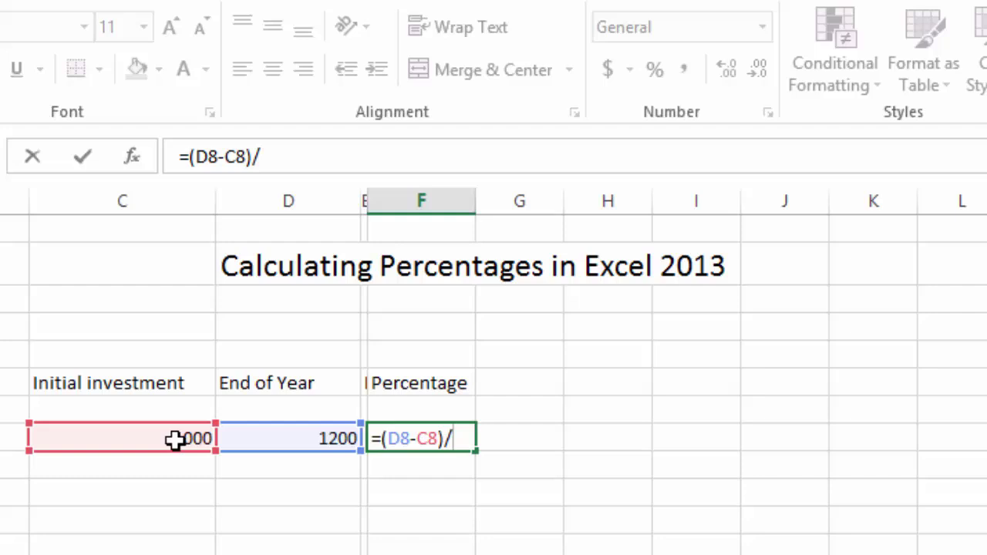
{"action": "left_click", "coordinate": [176, 440]}
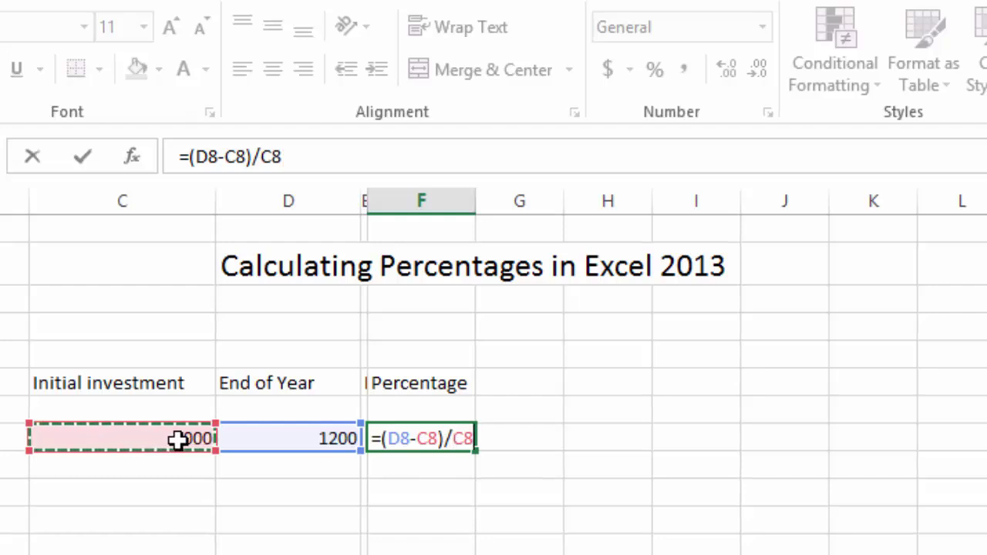
{"action": "key", "text": "Return"}
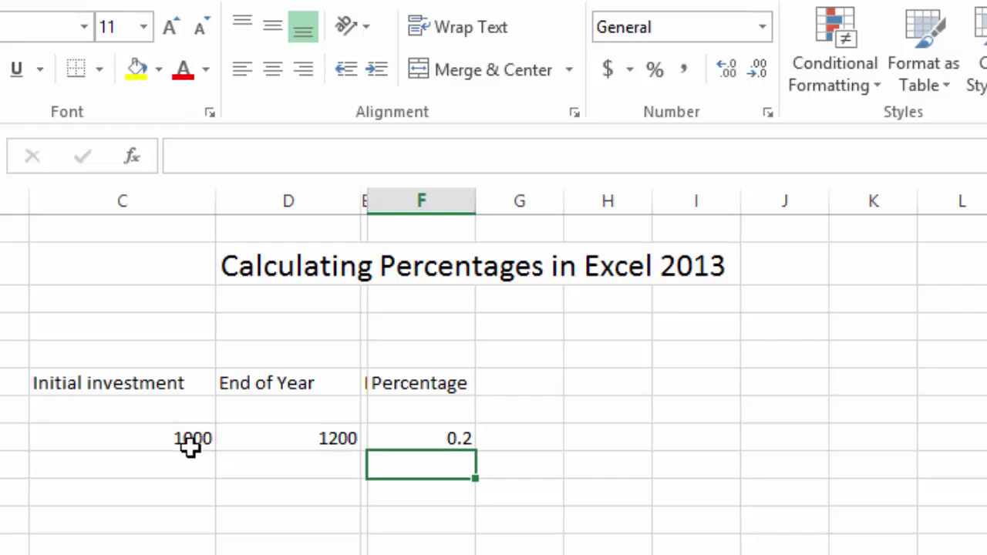
Apply Percent Style to the whole column F so F8 displays 20%
{"action": "left_click", "coordinate": [458, 438]}
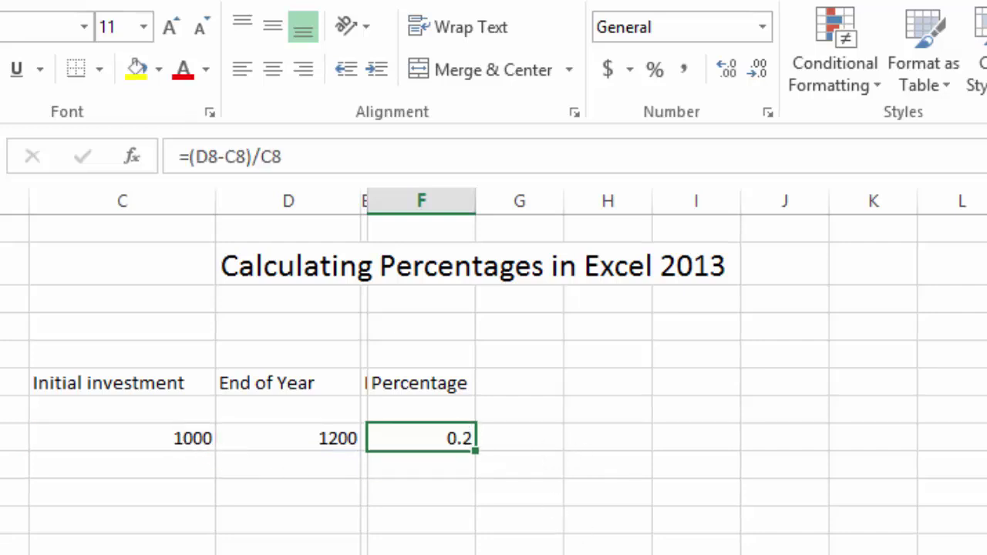
{"action": "left_click", "coordinate": [435, 200]}
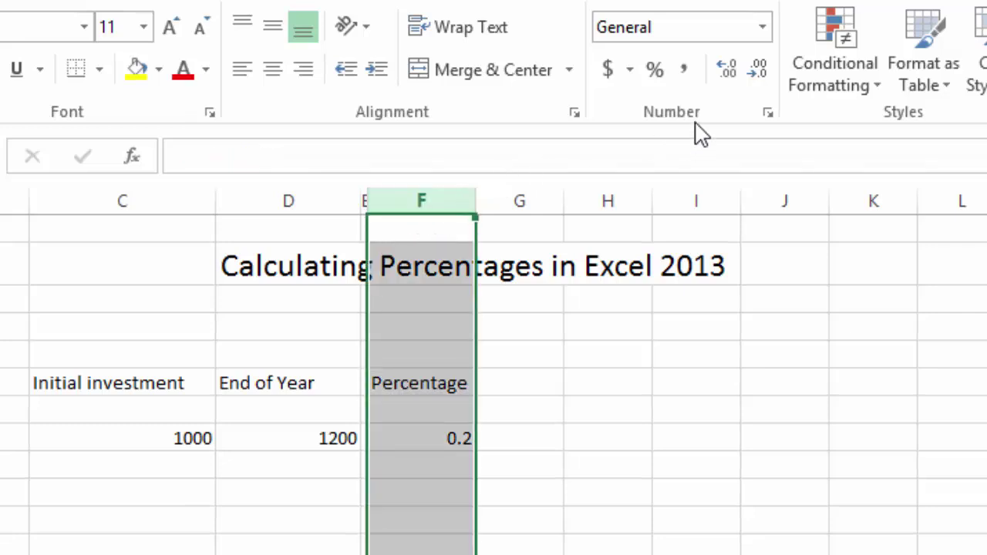
{"action": "left_click", "coordinate": [655, 74]}
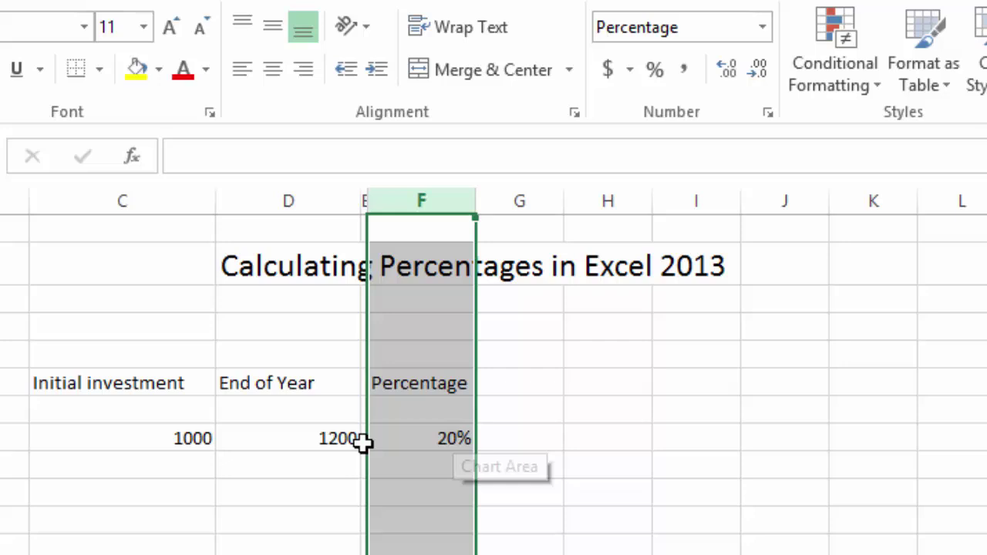
{"action": "left_click", "coordinate": [432, 471]}
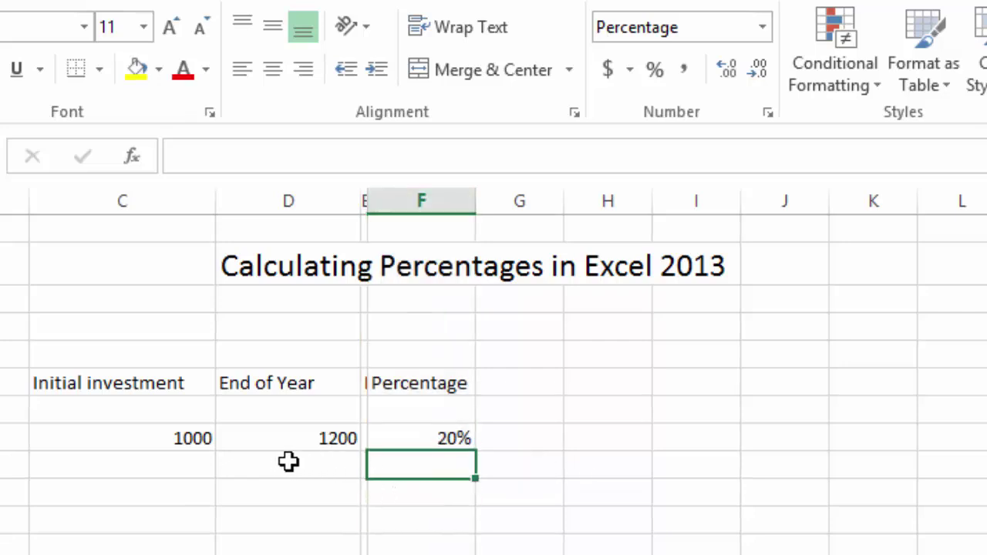
{"action": "left_click", "coordinate": [446, 438]}
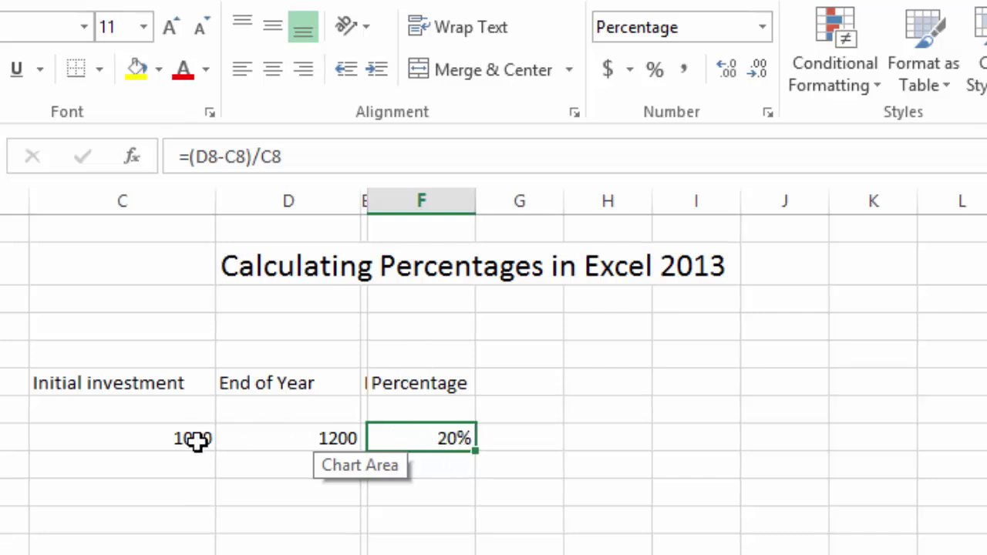
{"action": "left_click", "coordinate": [258, 468]}
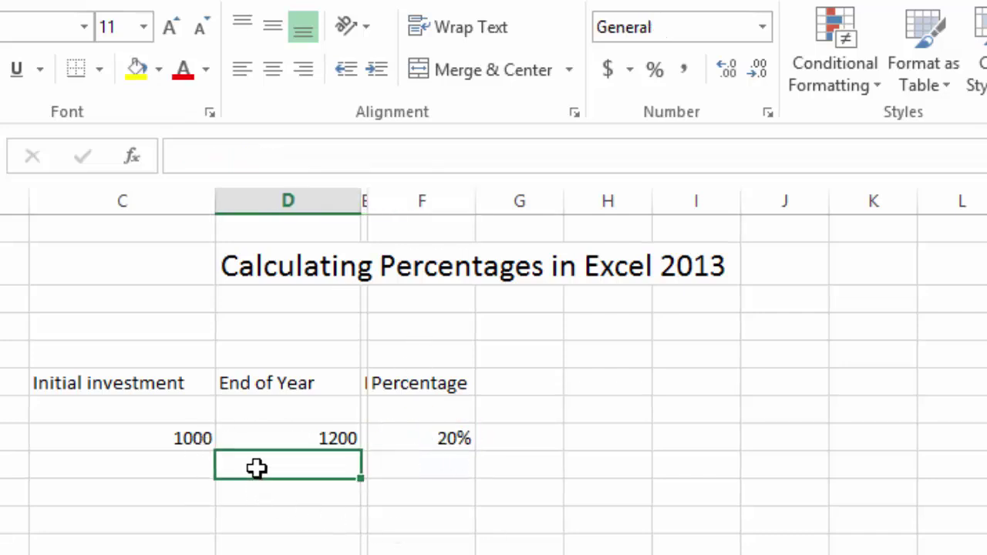
Enter 1000 as the initial investment and 900 as the end-of-year value in row 9
{"action": "left_click", "coordinate": [202, 469]}
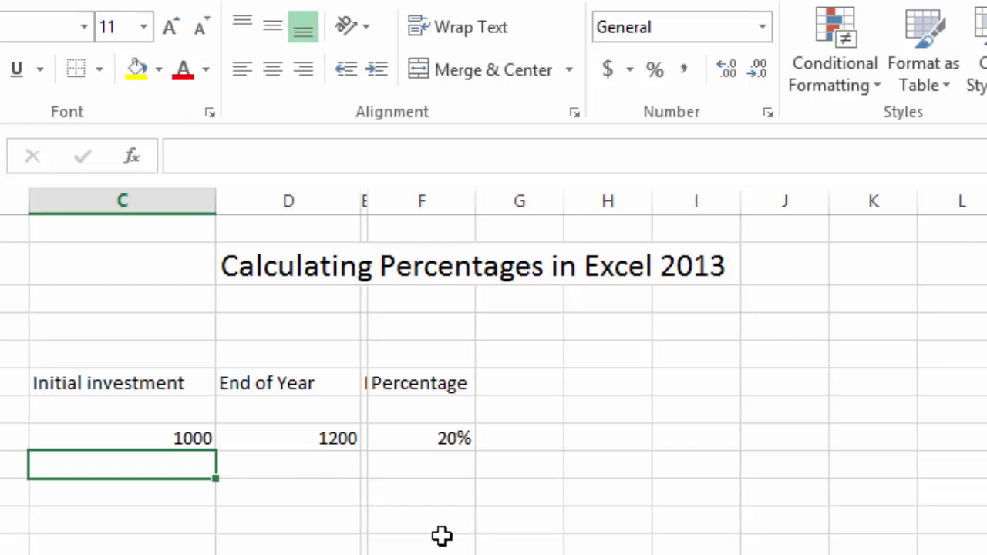
{"action": "type", "text": "1"}
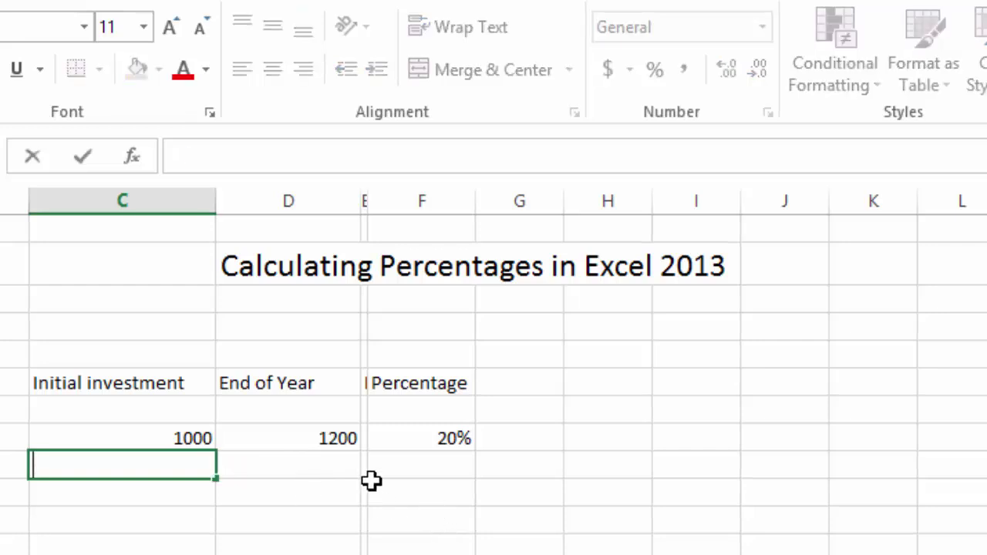
{"action": "type", "text": "100"}
{"action": "key", "text": "Tab"}
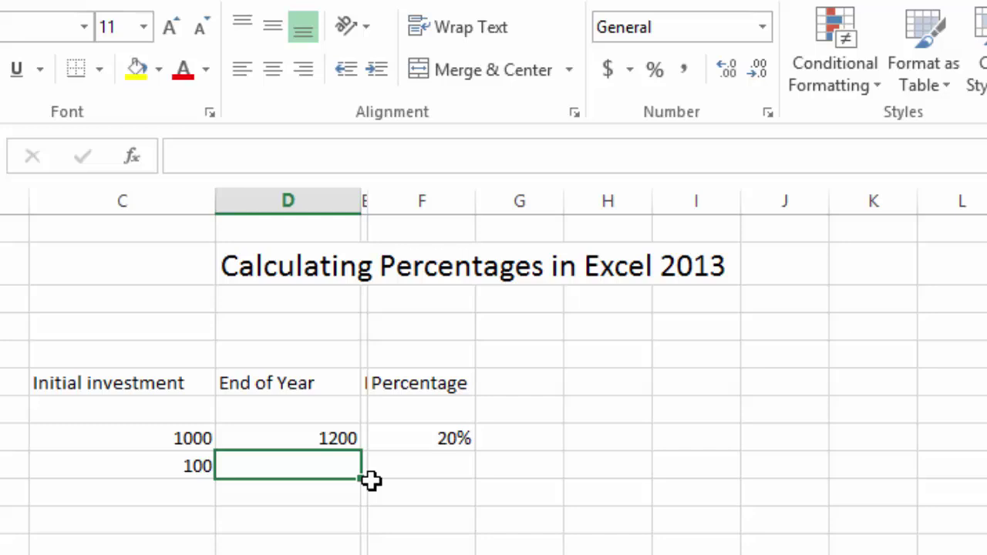
{"action": "key", "text": "ctrl+z"}
{"action": "left_click", "coordinate": [269, 463]}
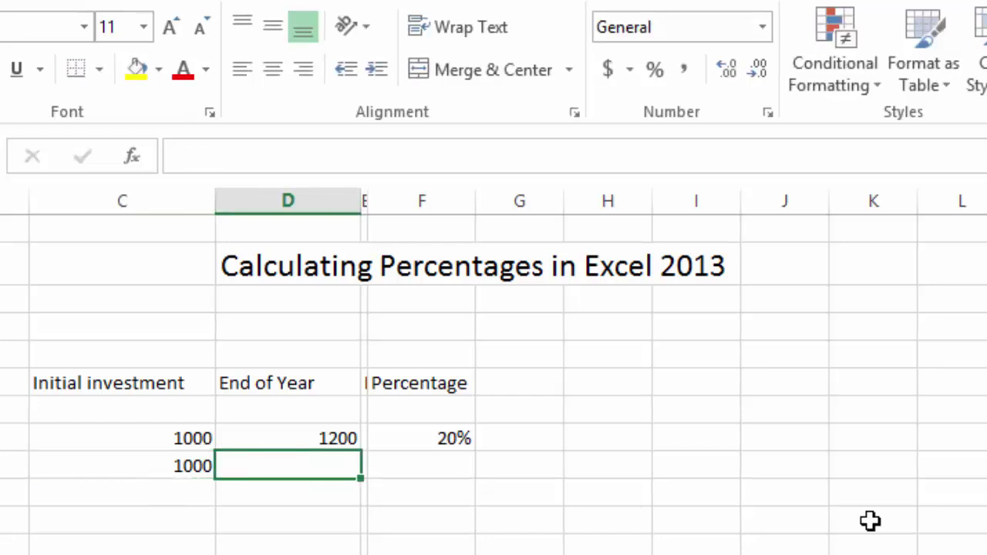
{"action": "type", "text": "900"}
{"action": "key", "text": "Tab"}
Fill F8's percentage formula down column F and give F9 one decimal, showing -10.0%
{"action": "left_click", "coordinate": [419, 469]}
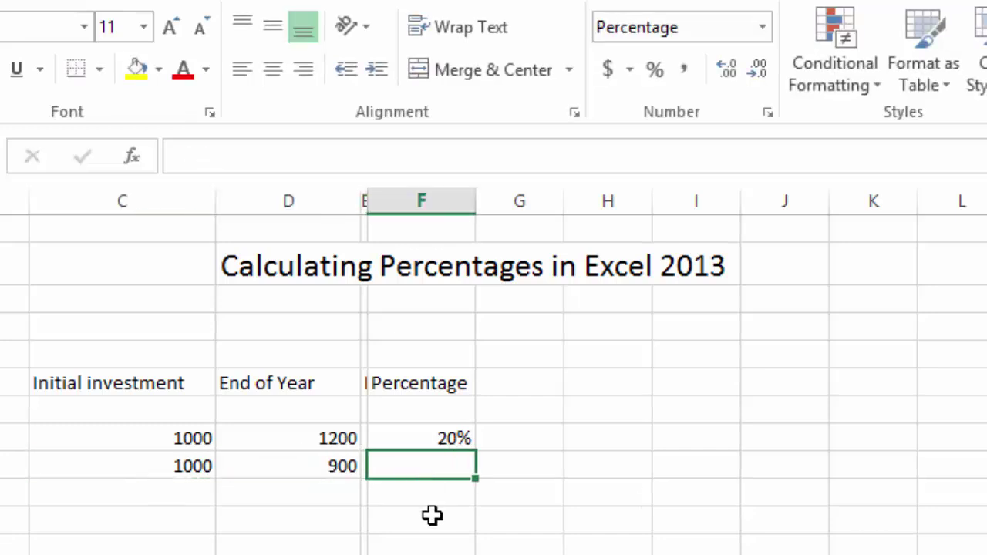
{"action": "left_click", "coordinate": [438, 435]}
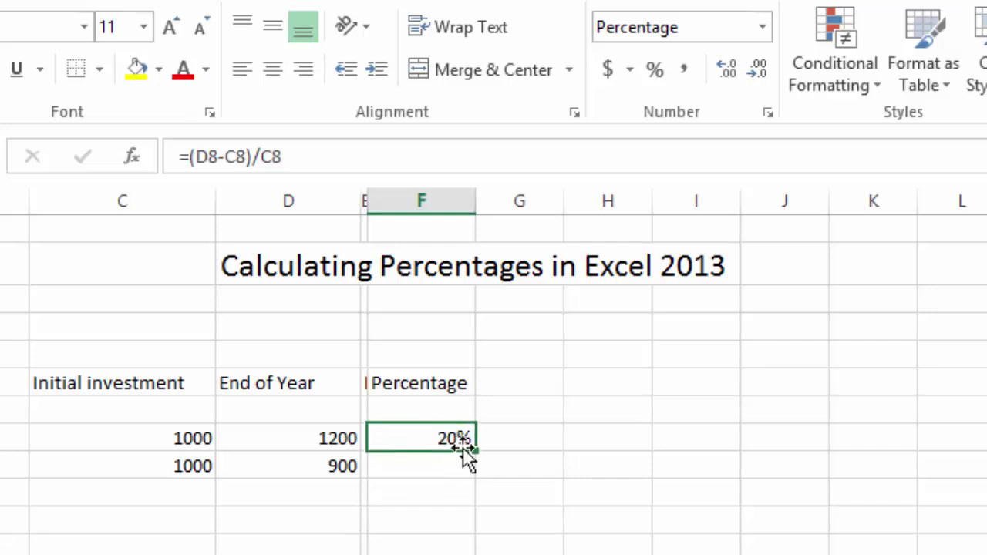
{"action": "left_click_drag", "start_coordinate": [477, 467], "coordinate": [475, 552]}
{"action": "key", "text": "Down"}
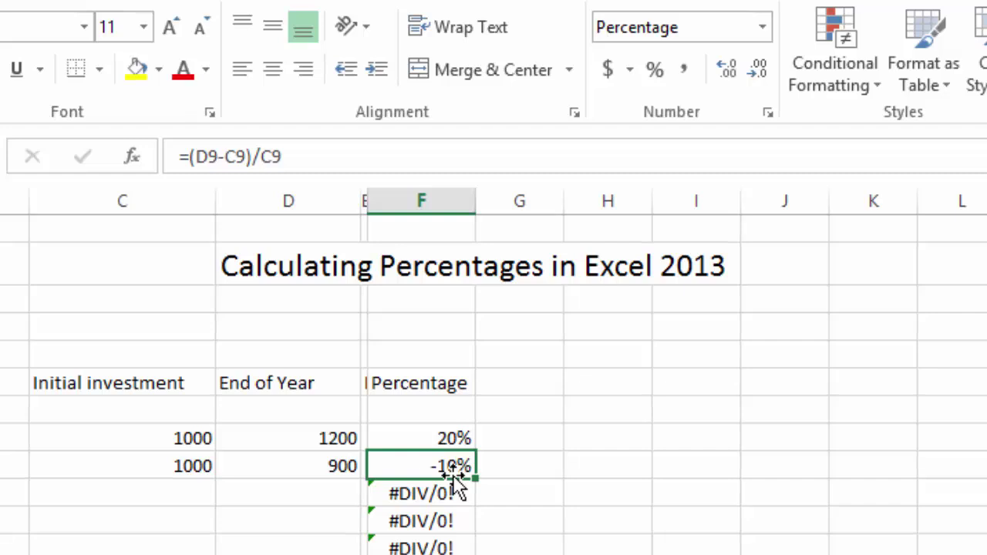
{"action": "left_click", "coordinate": [732, 75]}
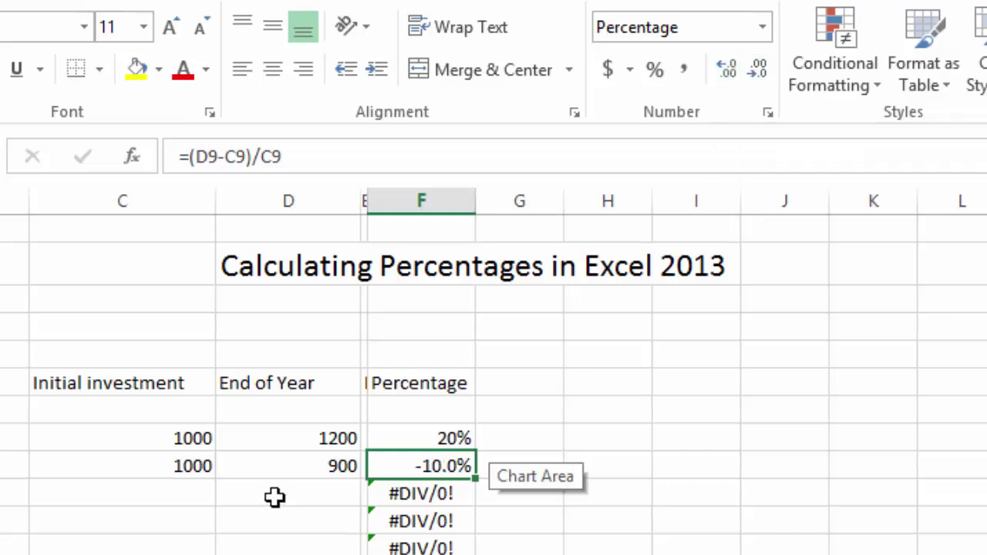
Apply Accounting format to the initial and end-of-year value columns
{"action": "left_click", "coordinate": [121, 436]}
{"action": "left_click_drag", "start_coordinate": [122, 436], "coordinate": [286, 554]}
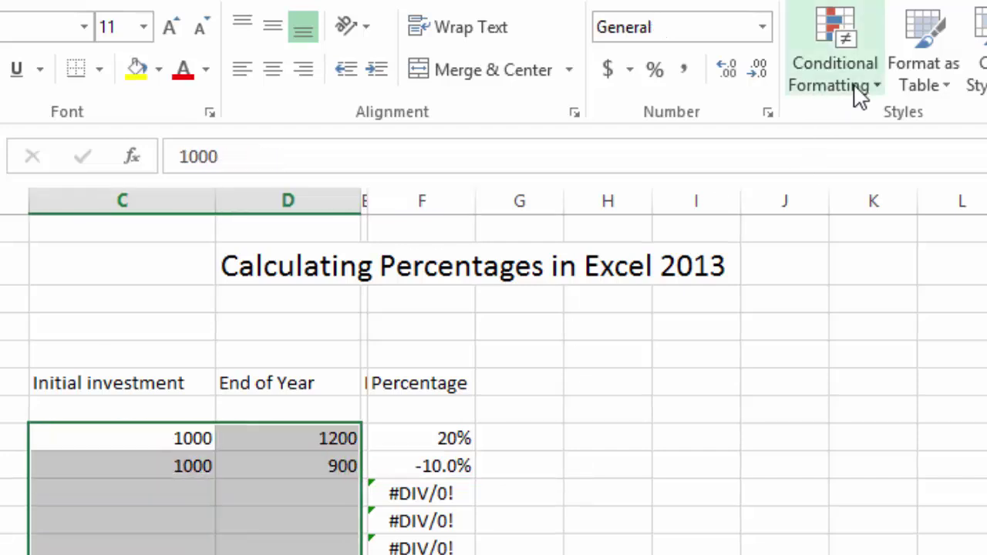
{"action": "left_click", "coordinate": [608, 70]}
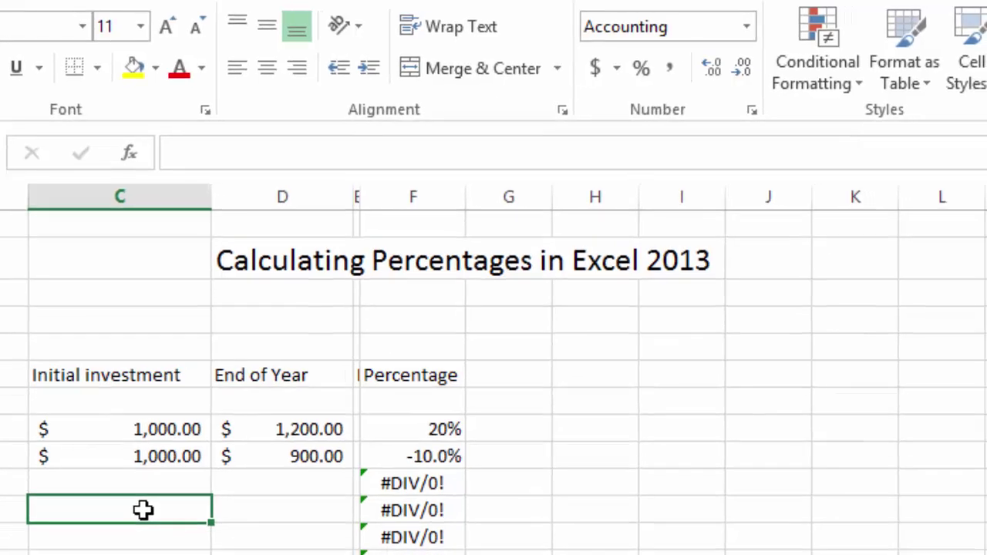
Enter 17 as the initial and 22 as the end-of-year value in row 11, giving 29%
{"action": "type", "text": "17"}
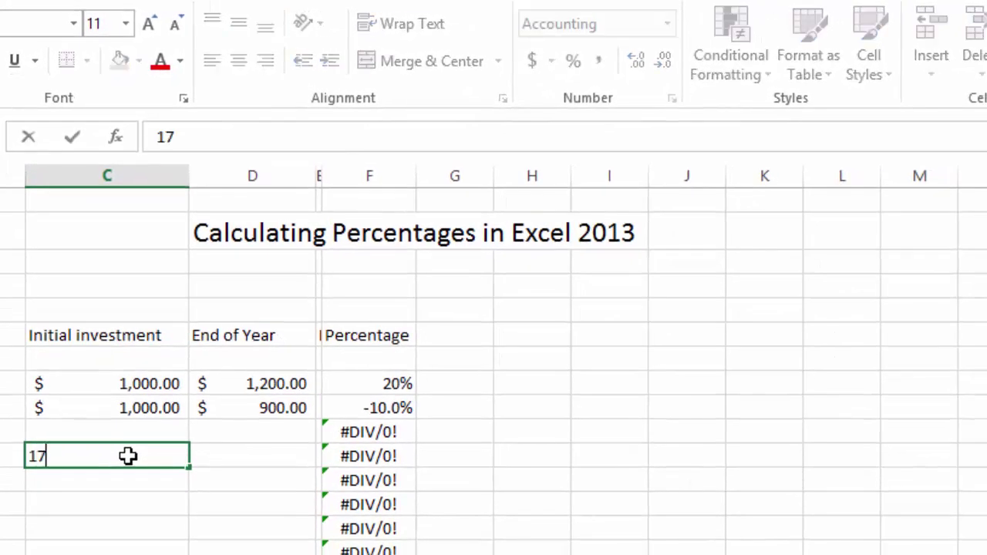
{"action": "key", "text": "Tab"}
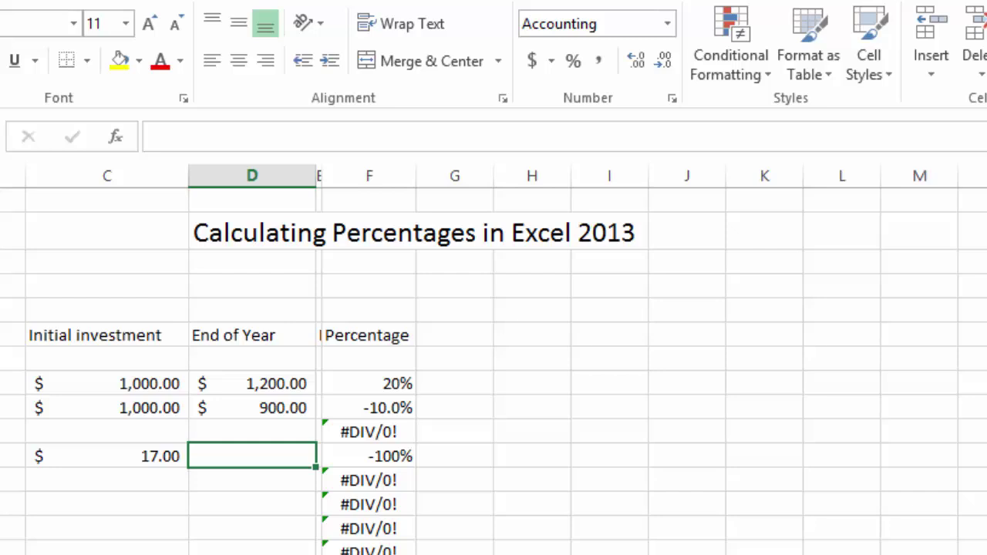
{"action": "type", "text": "22"}
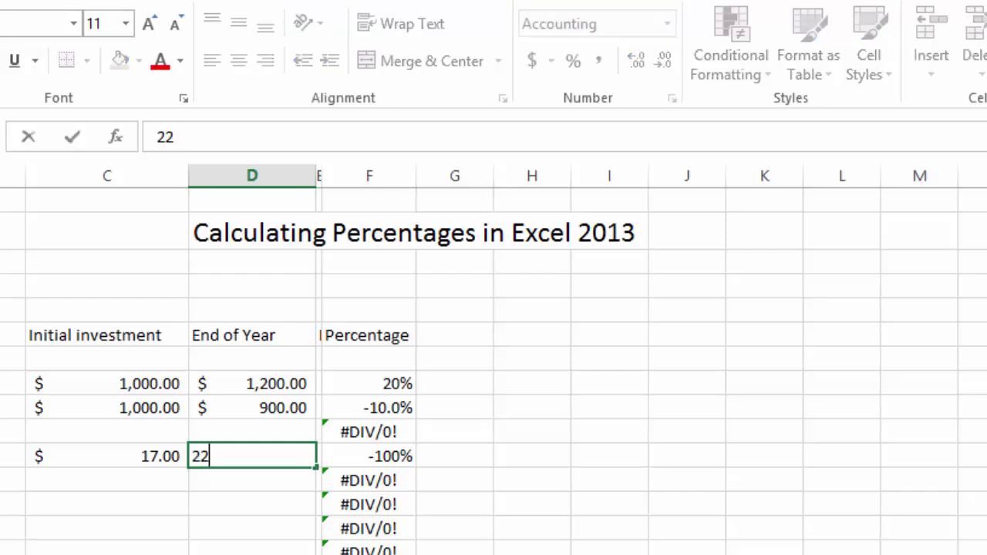
{"action": "key", "text": "Return"}
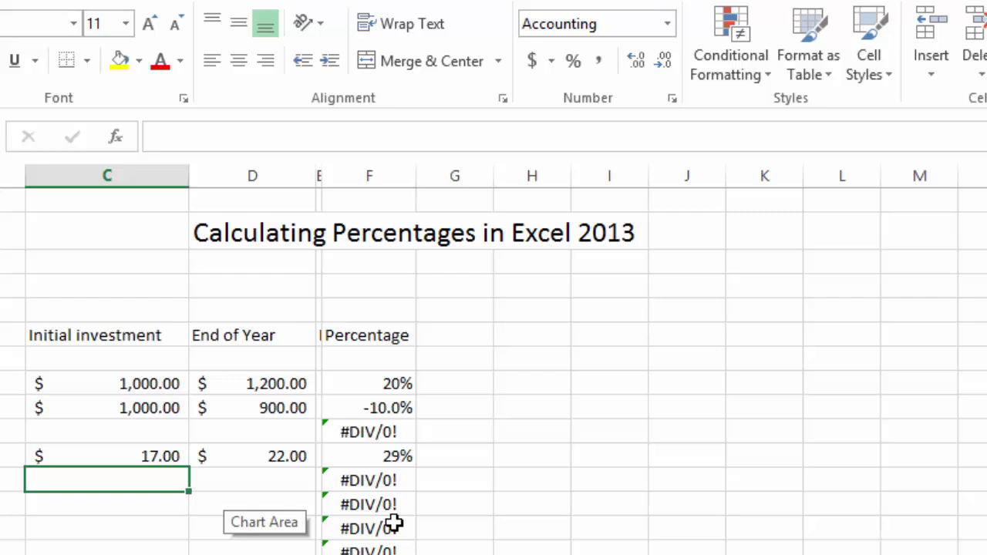
Enter 1200 initial and 980 end-of-year in row 14, correcting 1312, giving -18%
{"action": "left_click", "coordinate": [98, 524]}
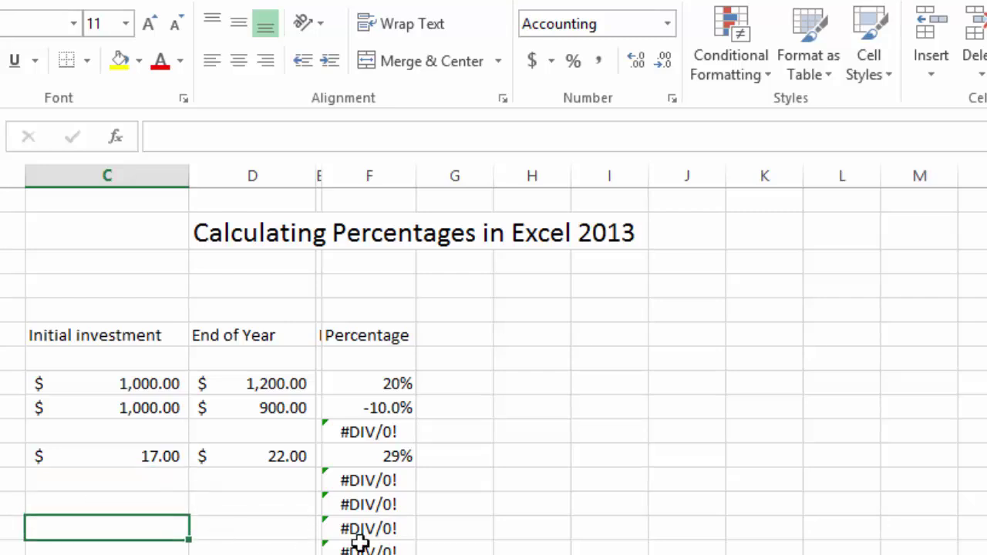
{"action": "type", "text": "1200"}
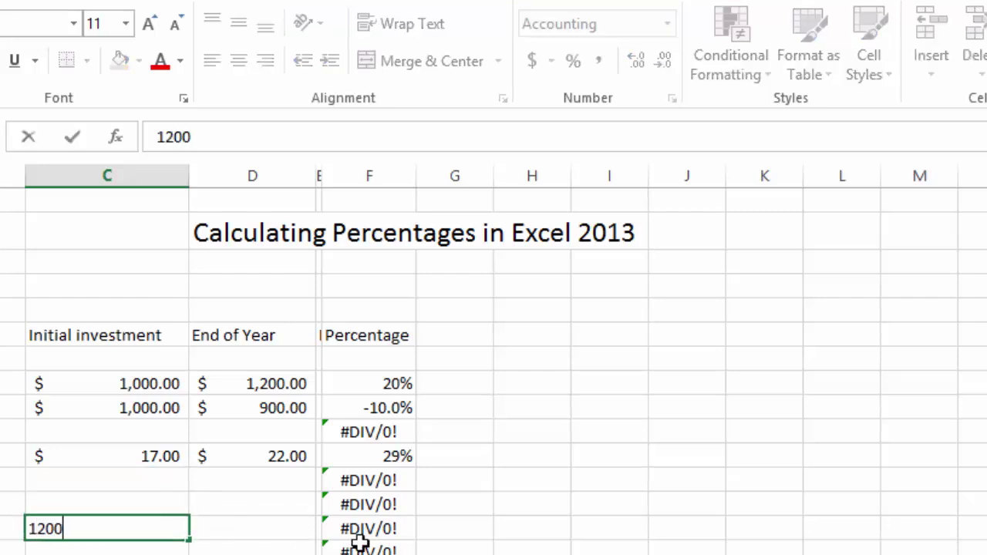
{"action": "key", "text": "Tab"}
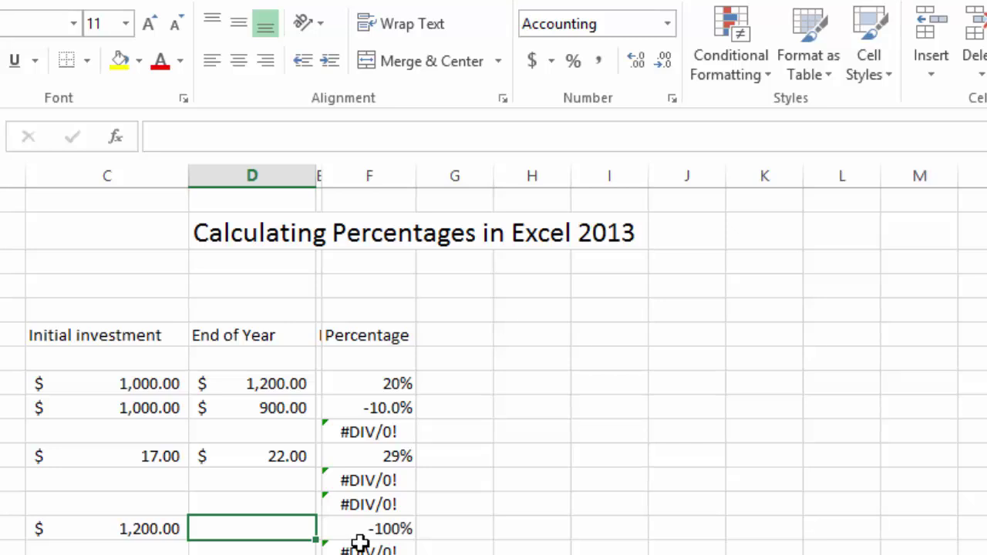
{"action": "type", "text": "1312"}
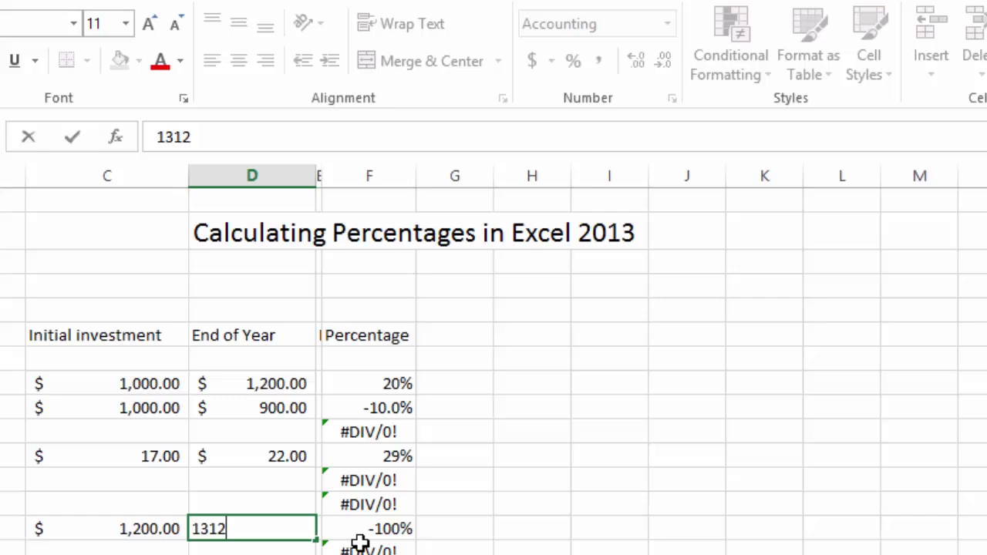
{"action": "key", "text": "Return"}
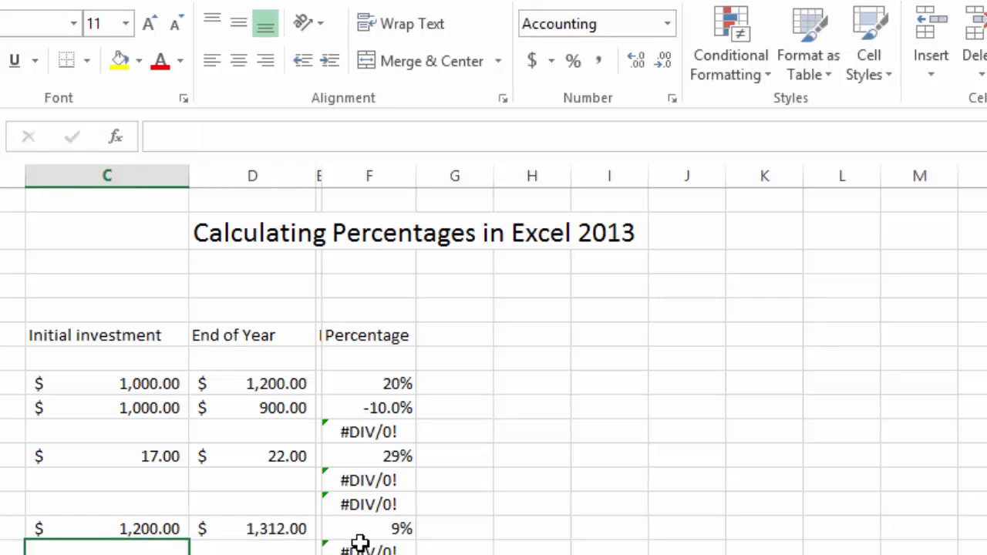
{"action": "left_click", "coordinate": [255, 531]}
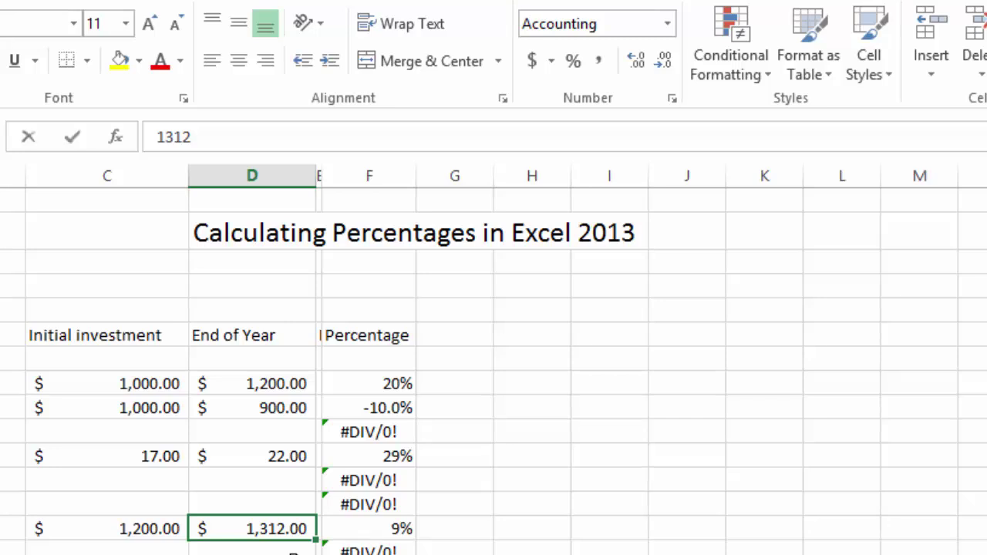
{"action": "type", "text": "980"}
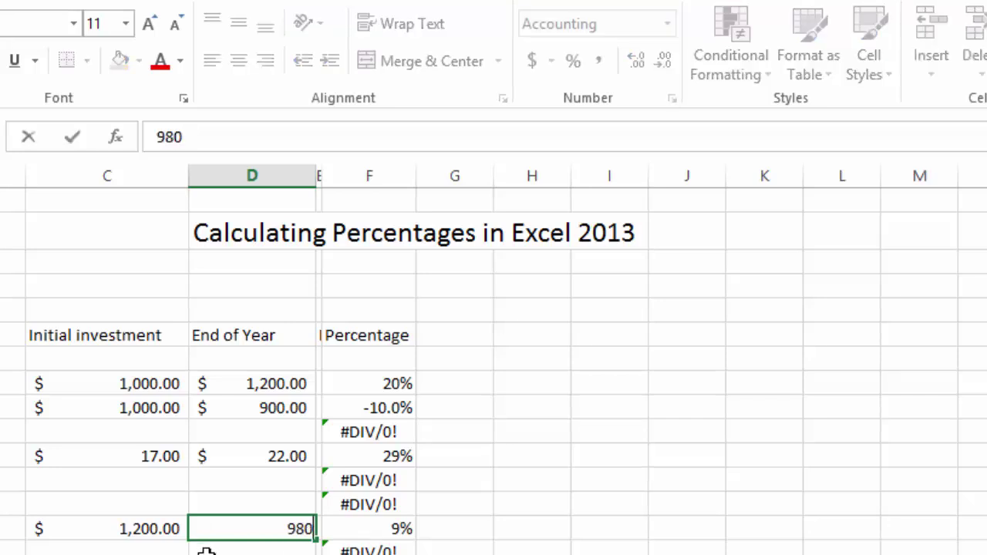
{"action": "key", "text": "Return"}
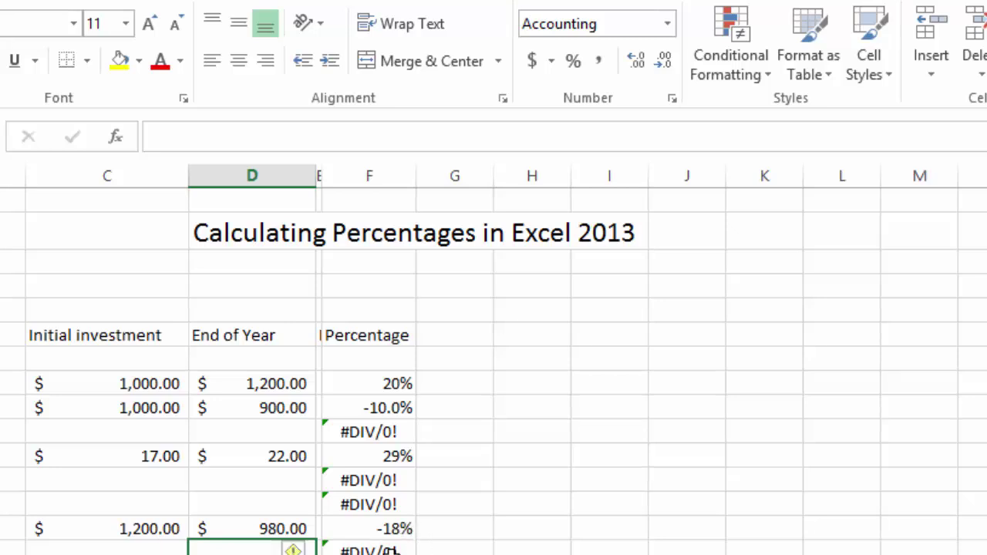
Clear the #DIV/0! formulas from rows 12–13 of the Percentage column
{"action": "left_click", "coordinate": [368, 549]}
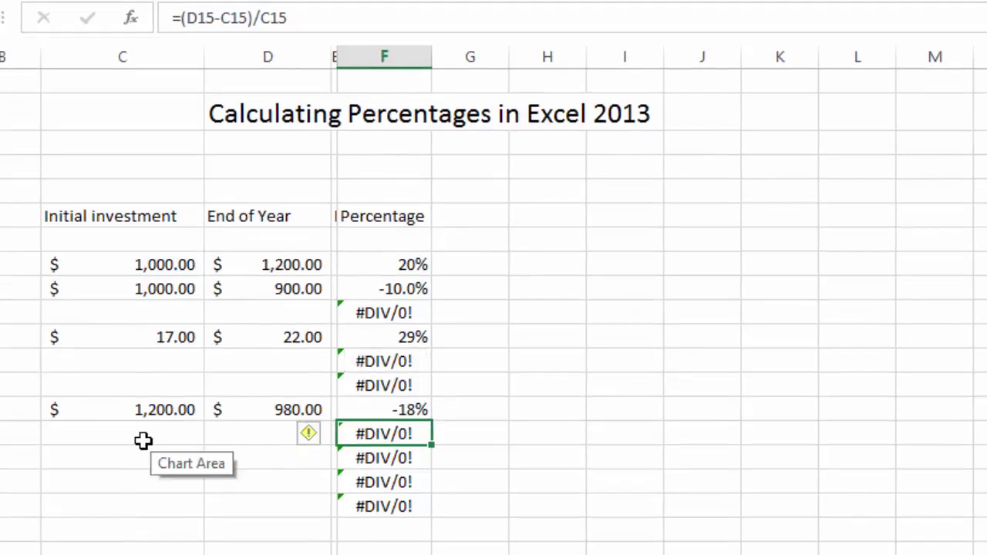
{"action": "left_click", "coordinate": [81, 461]}
{"action": "left_click", "coordinate": [307, 463]}
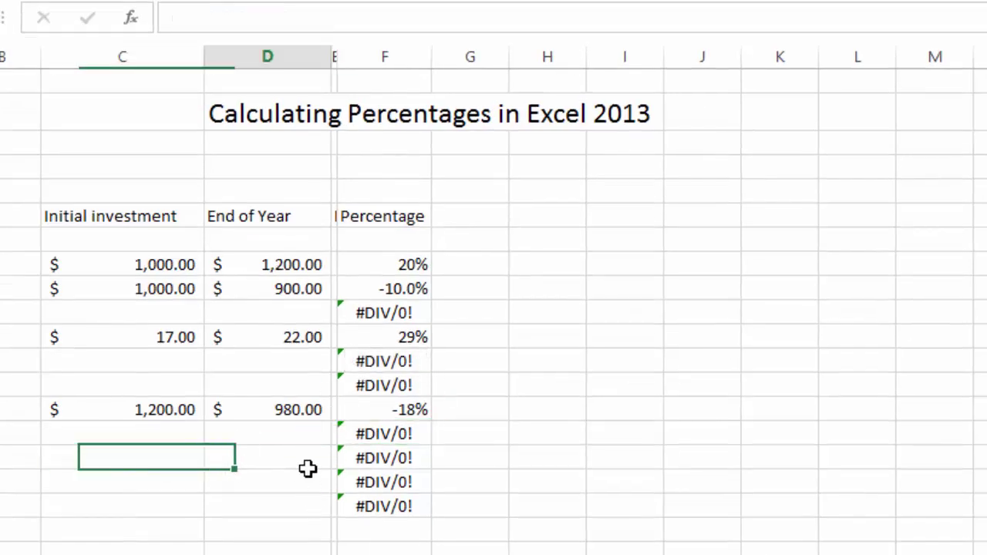
{"action": "left_click", "coordinate": [132, 484]}
{"action": "left_click", "coordinate": [300, 488]}
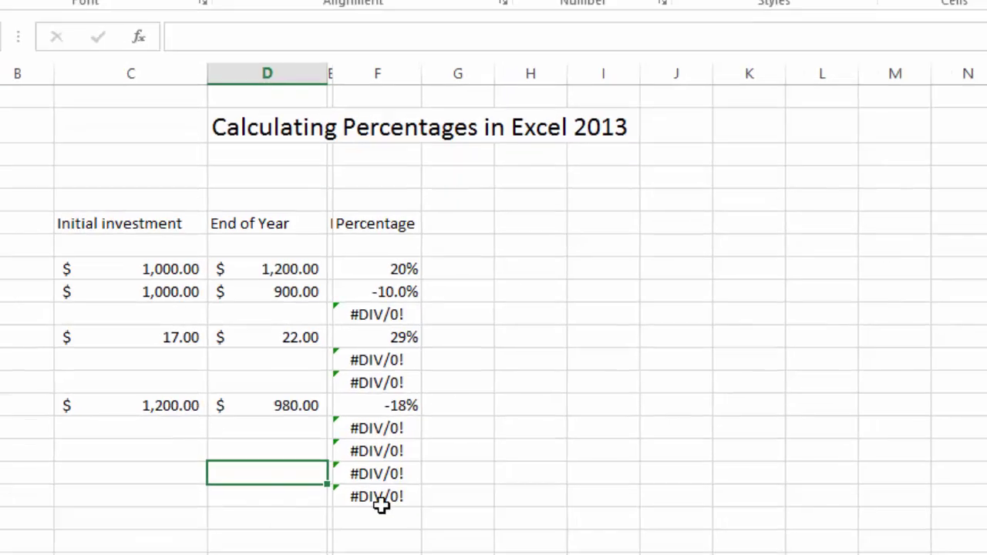
{"action": "key", "text": "Delete"}
Clear the #DIV/0! formulas from F15:F18
{"action": "left_click_drag", "start_coordinate": [384, 361], "coordinate": [347, 448]}
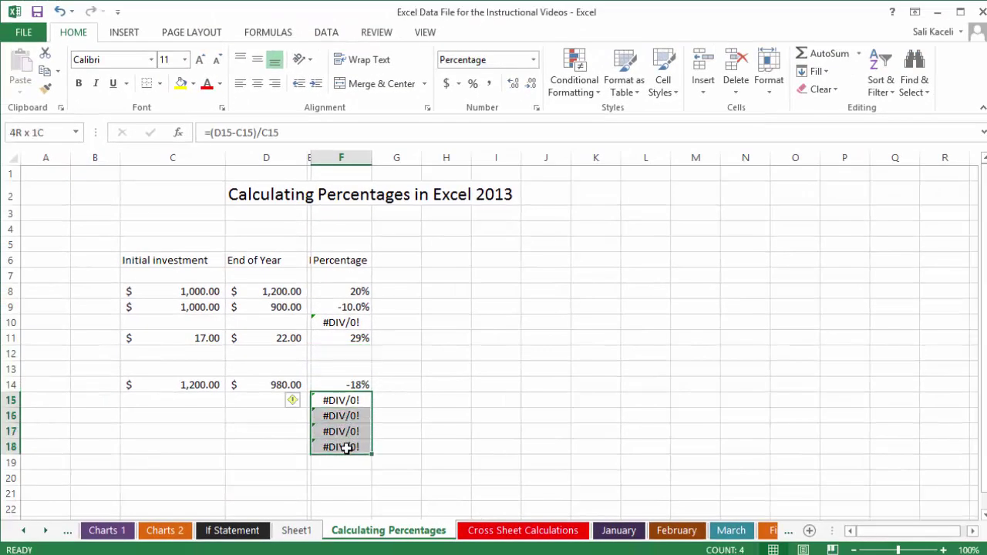
{"action": "key", "text": "BackSpace"}
{"action": "key", "text": "Escape"}
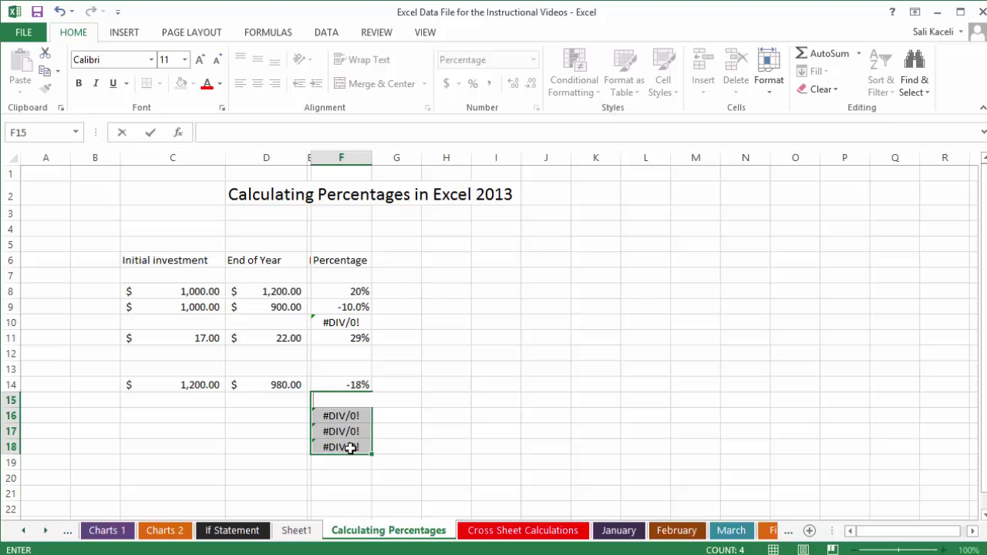
{"action": "left_click", "coordinate": [348, 461]}
{"action": "left_click_drag", "start_coordinate": [319, 411], "coordinate": [330, 445]}
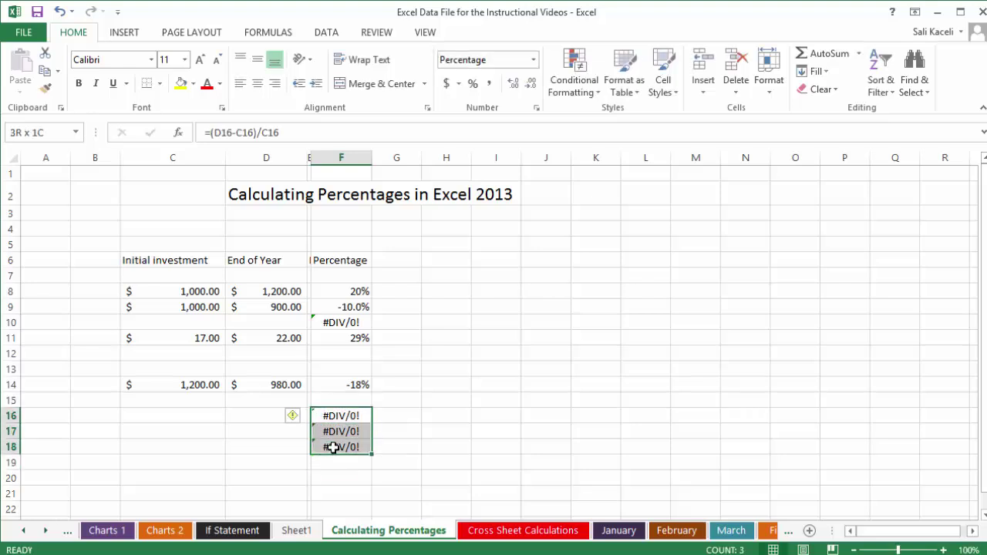
{"action": "key", "text": "Delete"}
{"action": "left_click", "coordinate": [348, 478]}
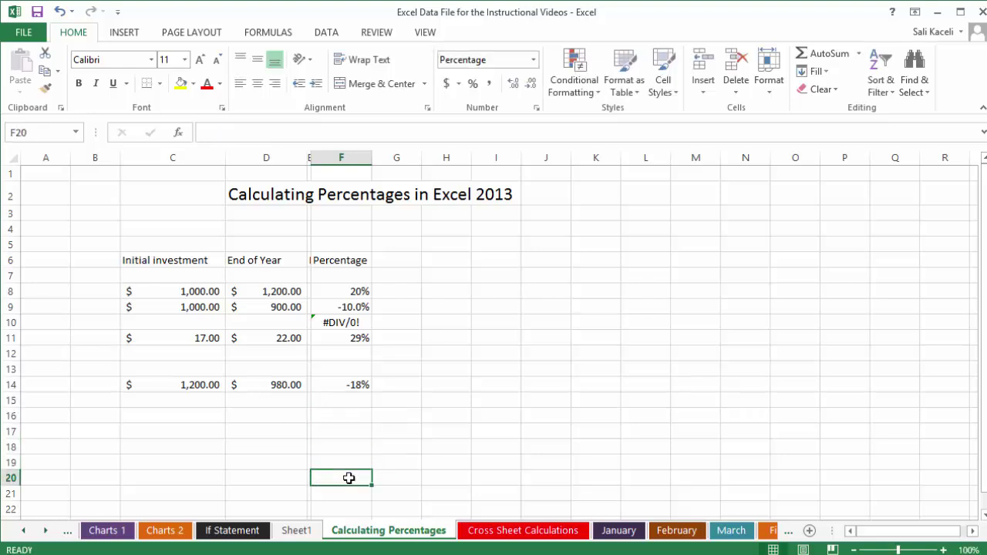